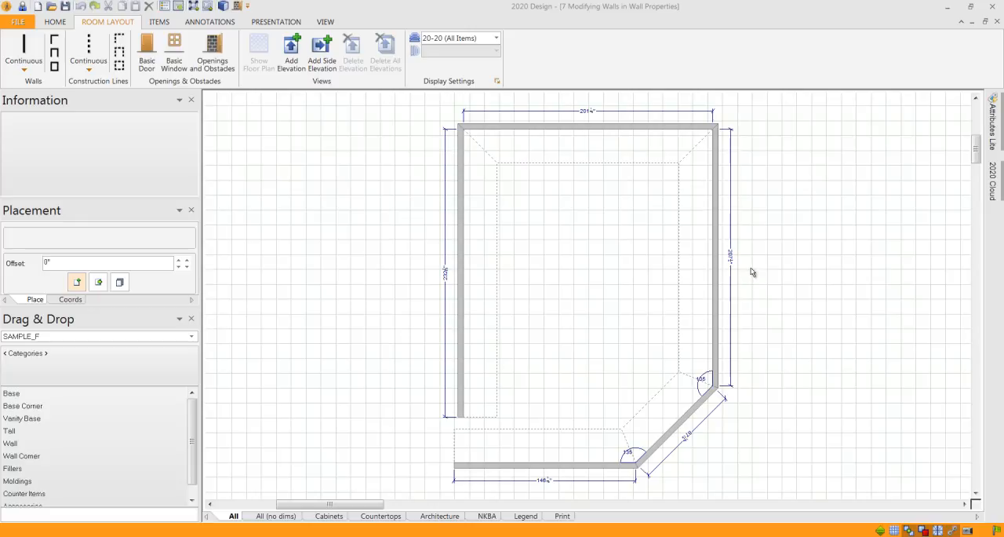
scroll(746, 270, "up", 2)
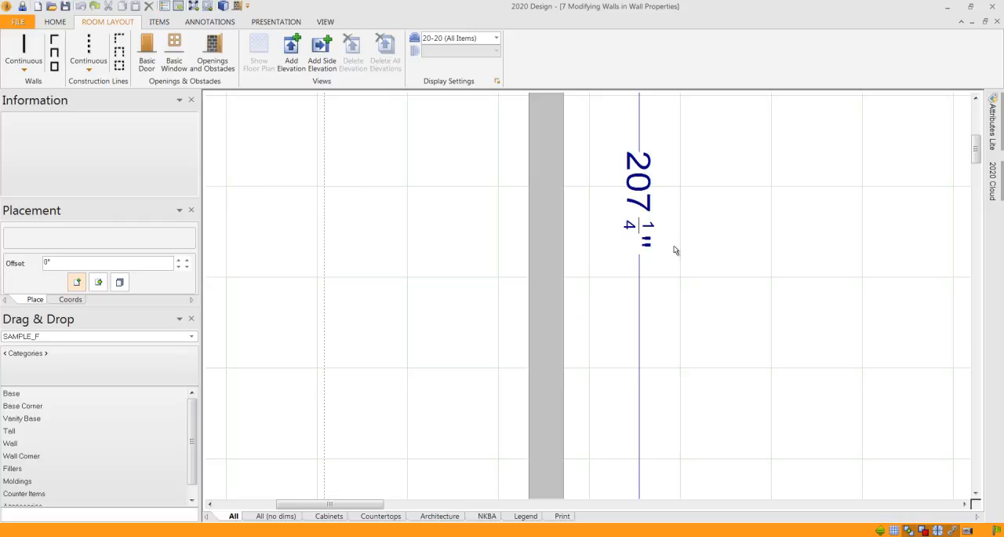
- Set the length of Wall 3, the long wall opposite the open-ended side wall, to 227 1/4" and apply it
scroll(687, 252, "down", 6)
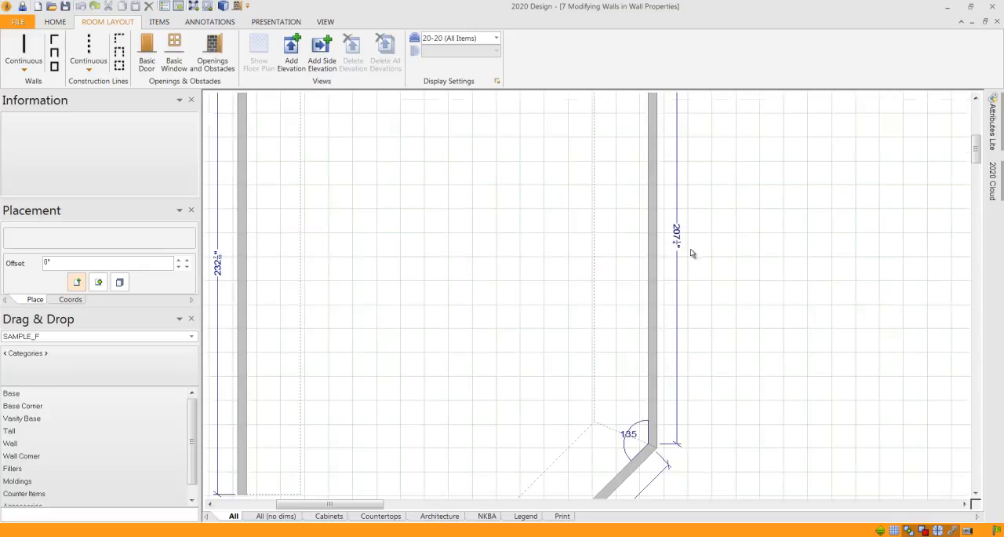
scroll(627, 267, "up", 2)
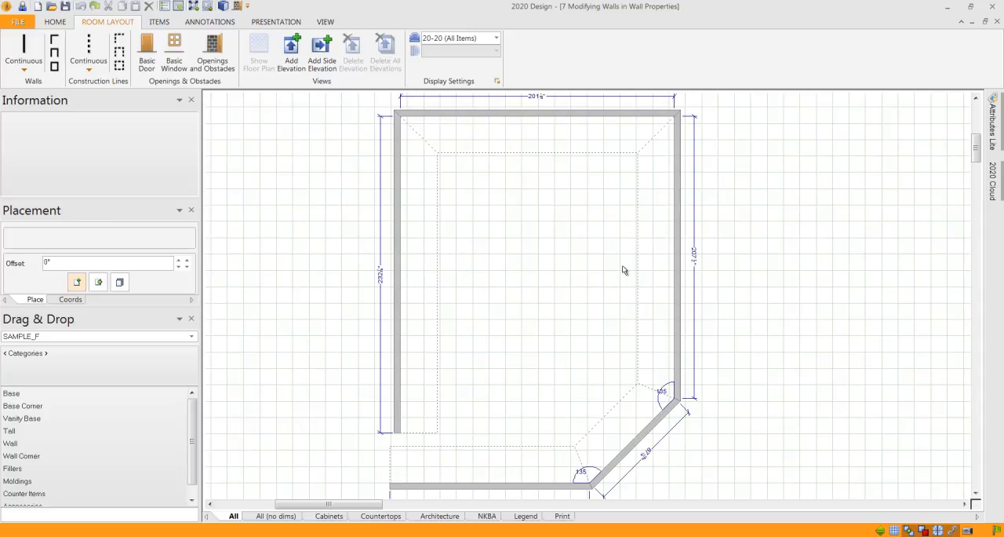
double_click(680, 259)
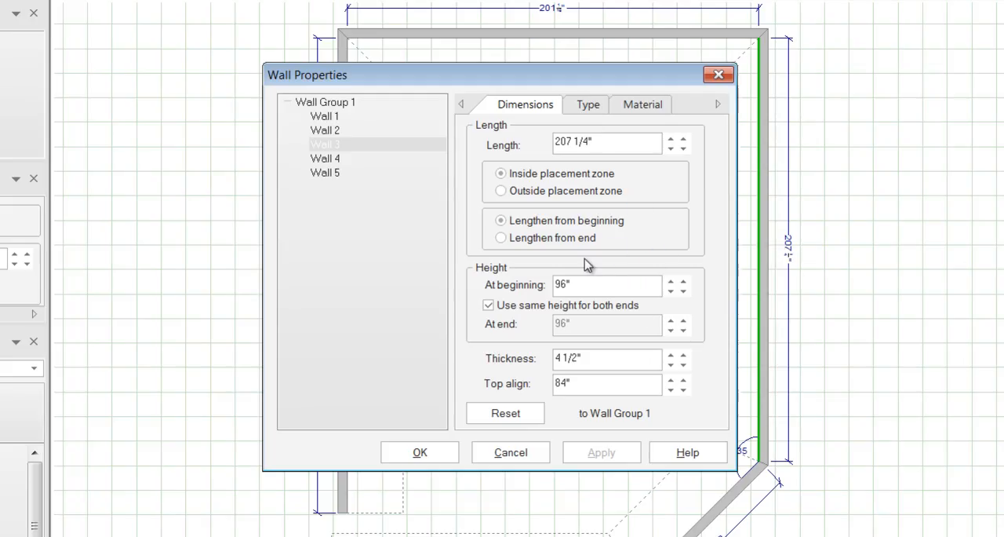
left_click_drag(571, 141, 560, 141)
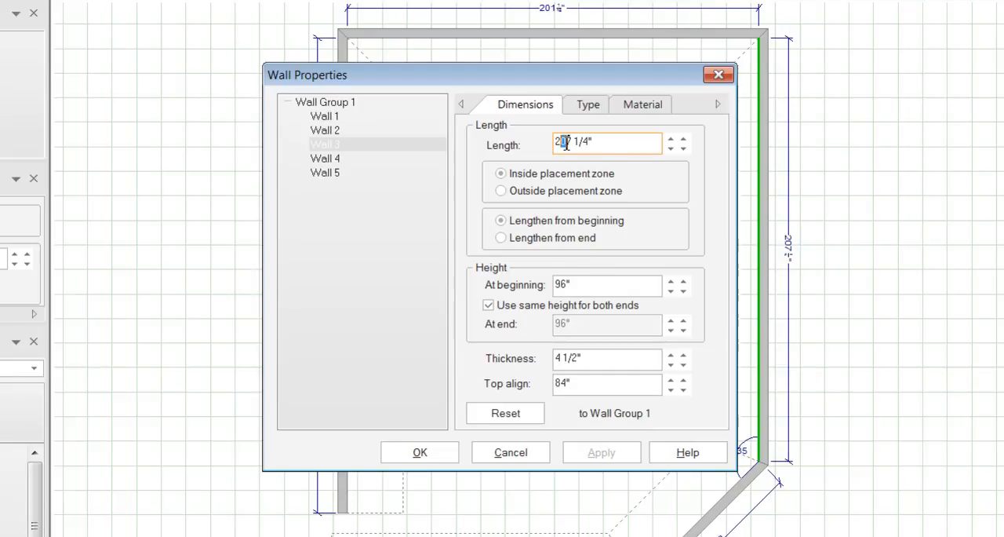
type("2")
left_click(611, 453)
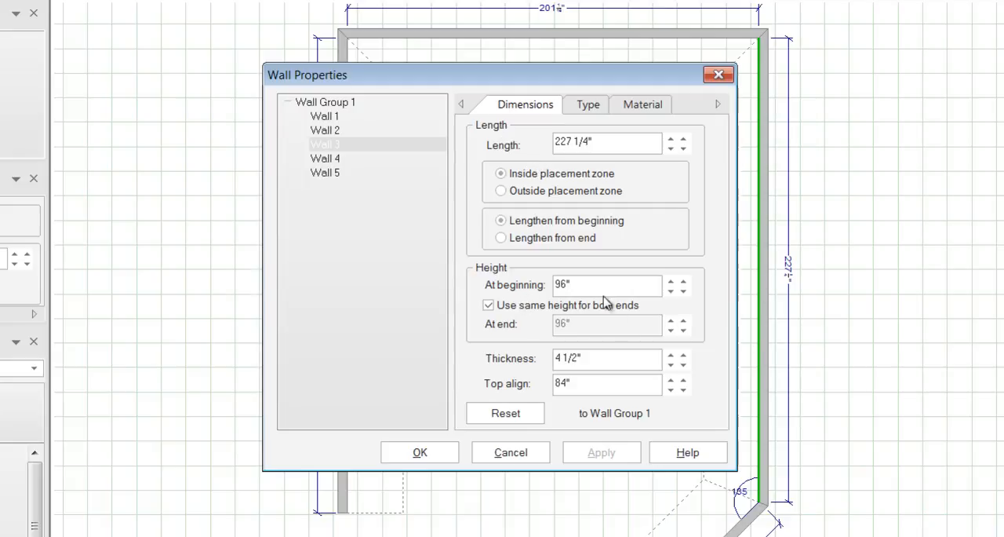
- Set Wall 3's height to 40.5" at both ends and accept the wall properties
left_click_drag(601, 285, 538, 285)
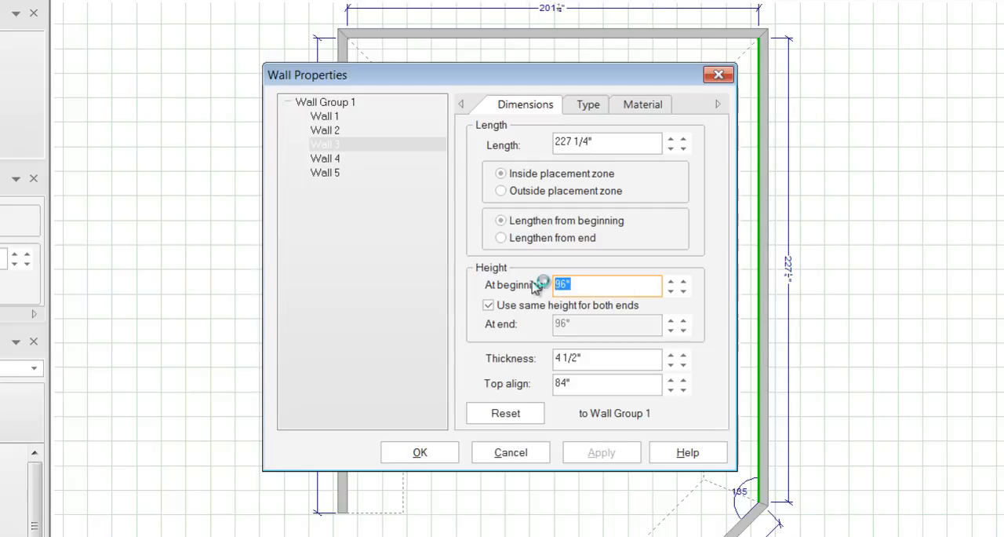
type("40.5")
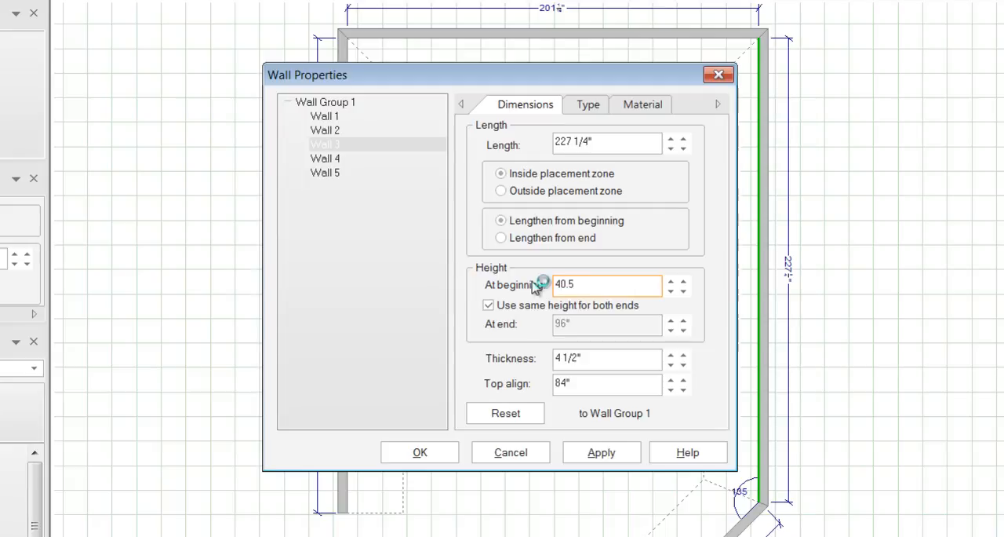
left_click(452, 451)
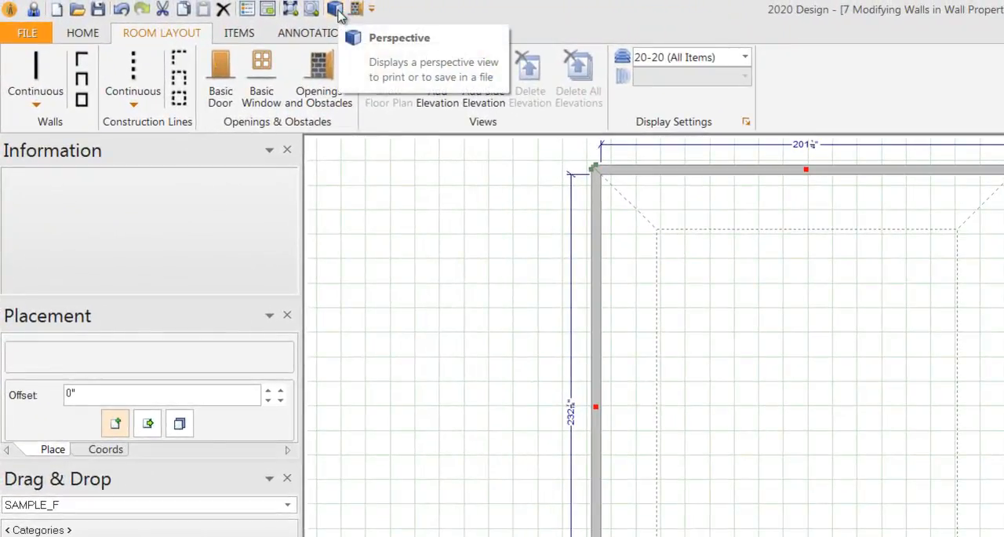
- Inspect the lowered wall in the 3D rendering from another angle, and return to the floor plan
left_click(338, 12)
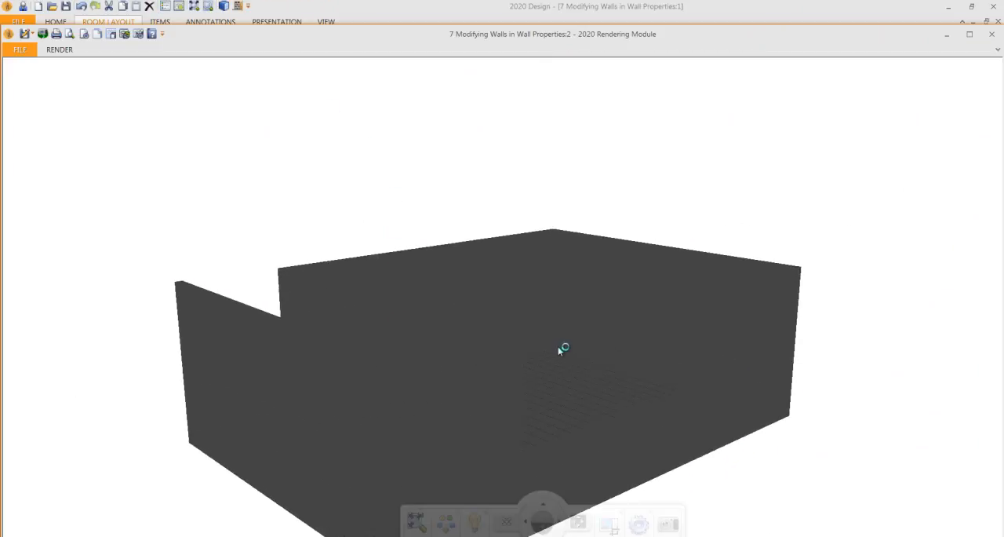
left_click_drag(457, 409, 542, 436)
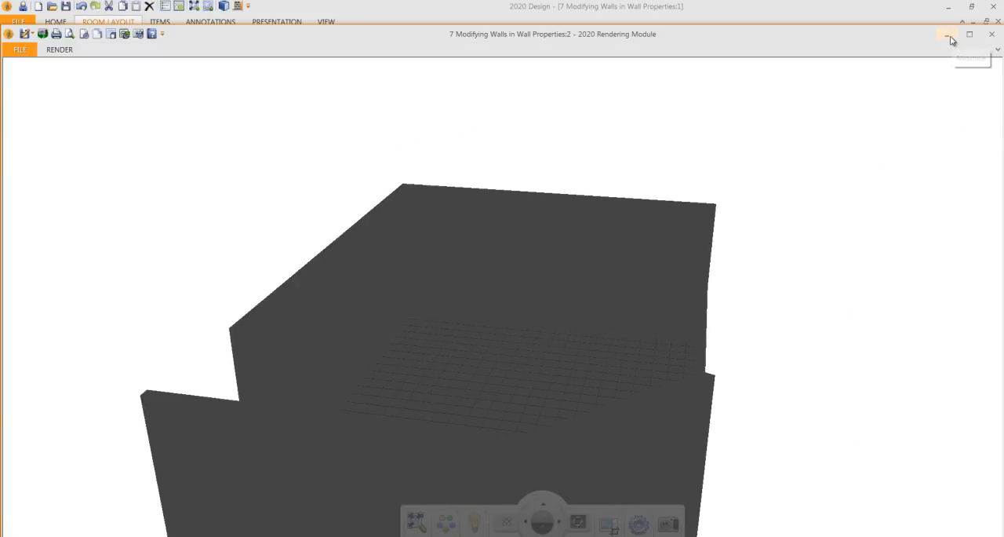
left_click(992, 34)
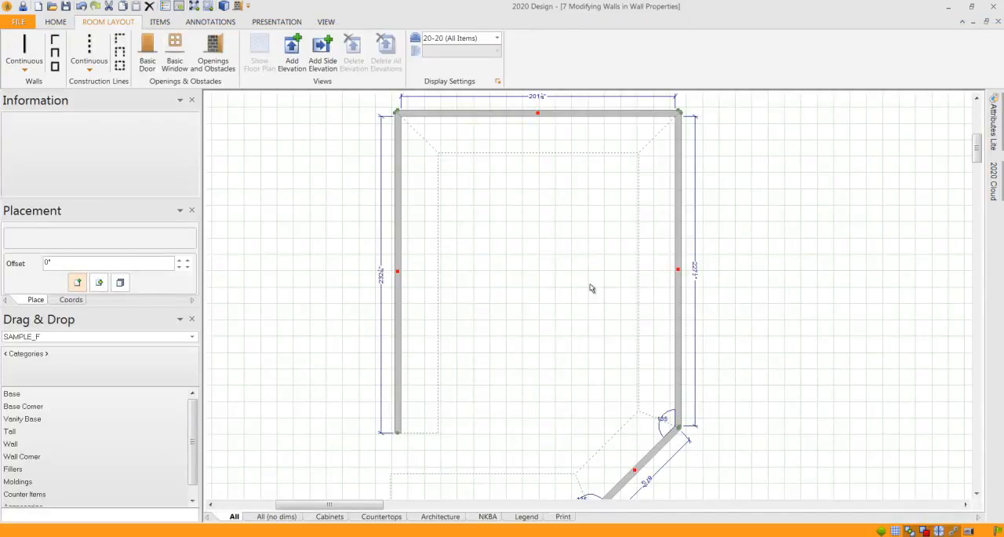
- Open the wall properties of the angled wall (Wall 4) in the floor plan
middle_click_drag(599, 280, 617, 264)
scroll(617, 264, "down", 1)
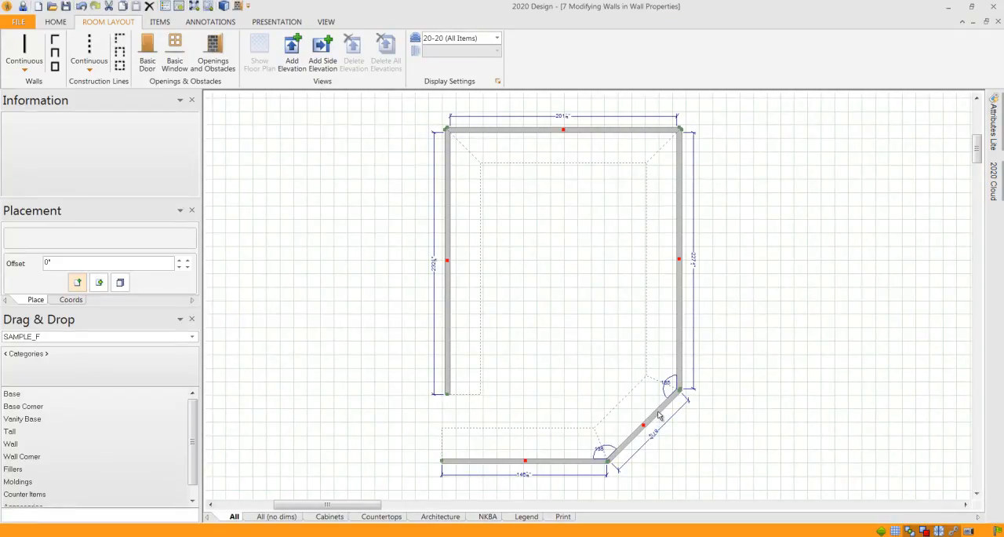
mouse_move(659, 416)
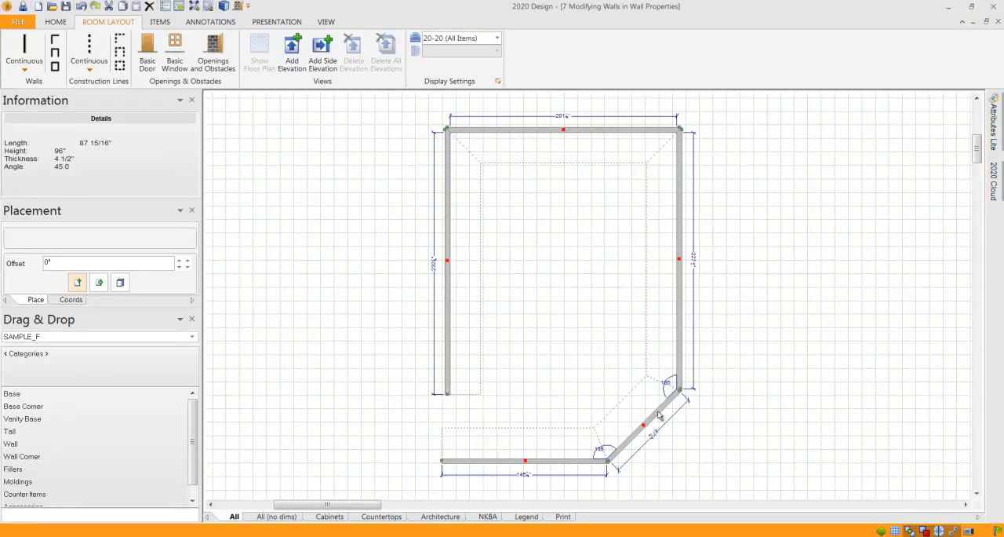
double_click(659, 416)
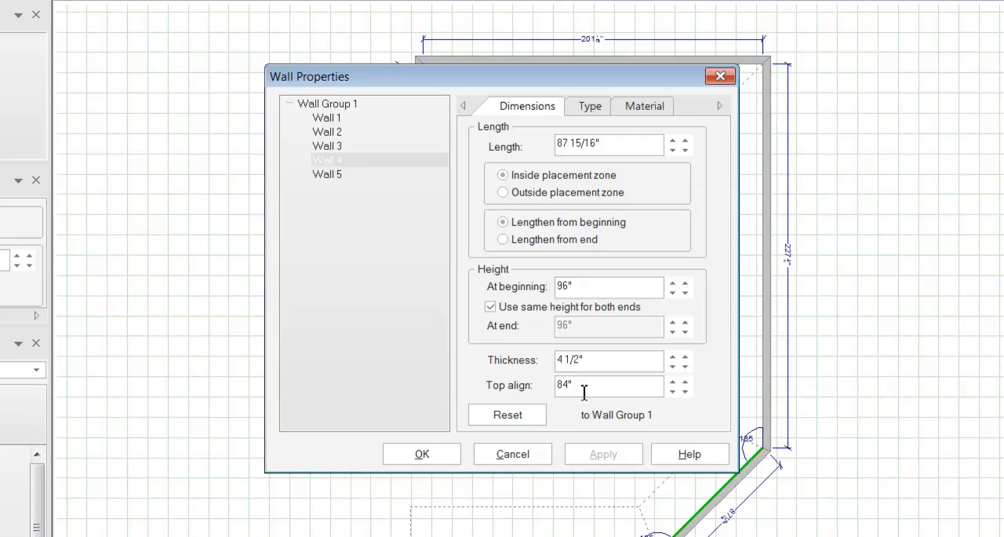
- Review Wall 4's top alignment, thickness and wall type settings with the properties dialog moved clear of the drawing
left_click_drag(584, 388, 490, 384)
left_click(604, 361)
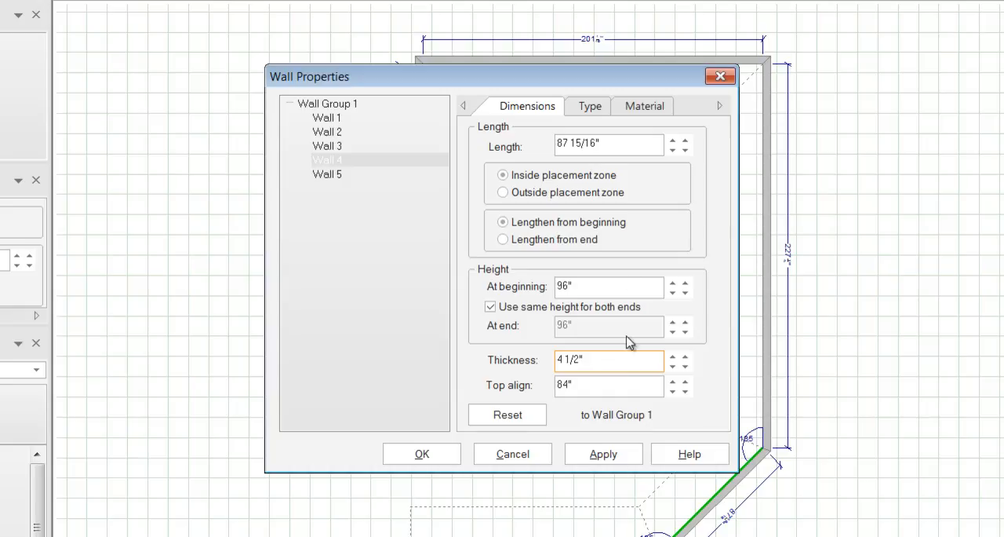
left_click(593, 110)
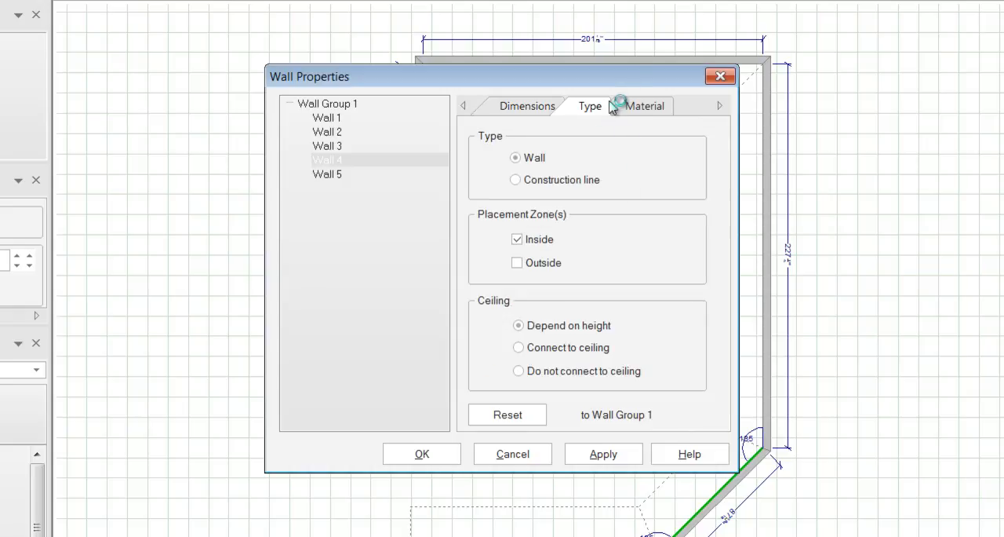
left_click_drag(614, 76, 423, 42)
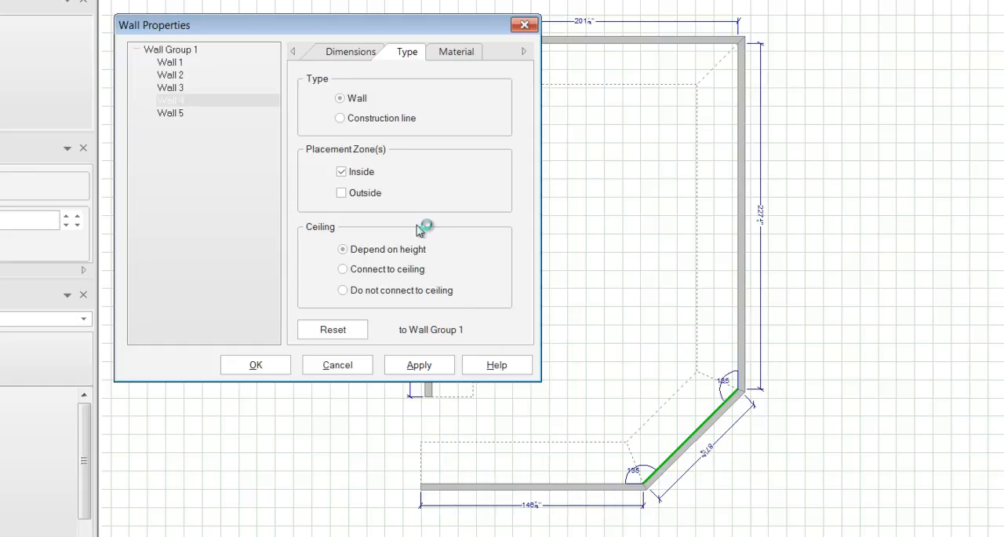
left_click(363, 53)
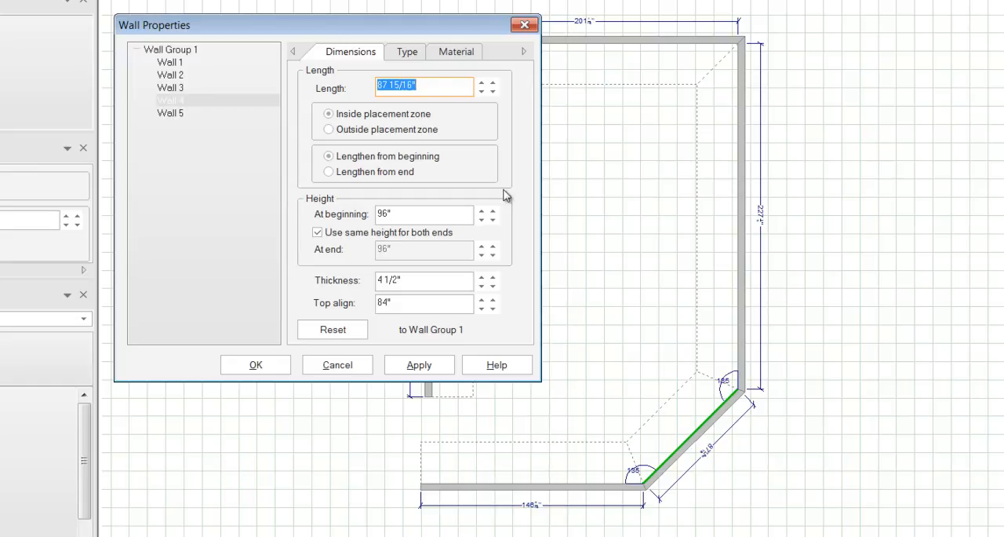
left_click(407, 51)
left_click(353, 52)
left_click_drag(425, 287, 371, 281)
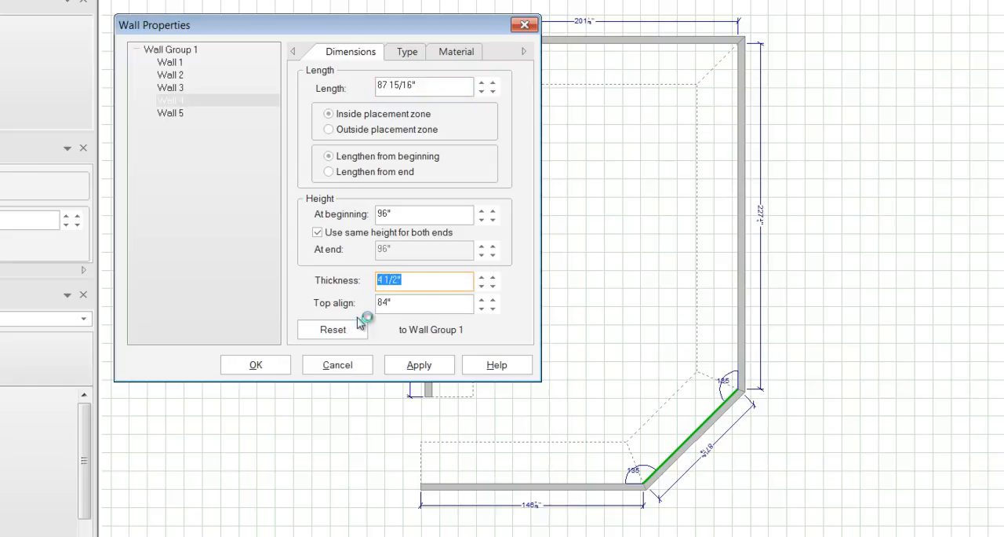
left_click(409, 52)
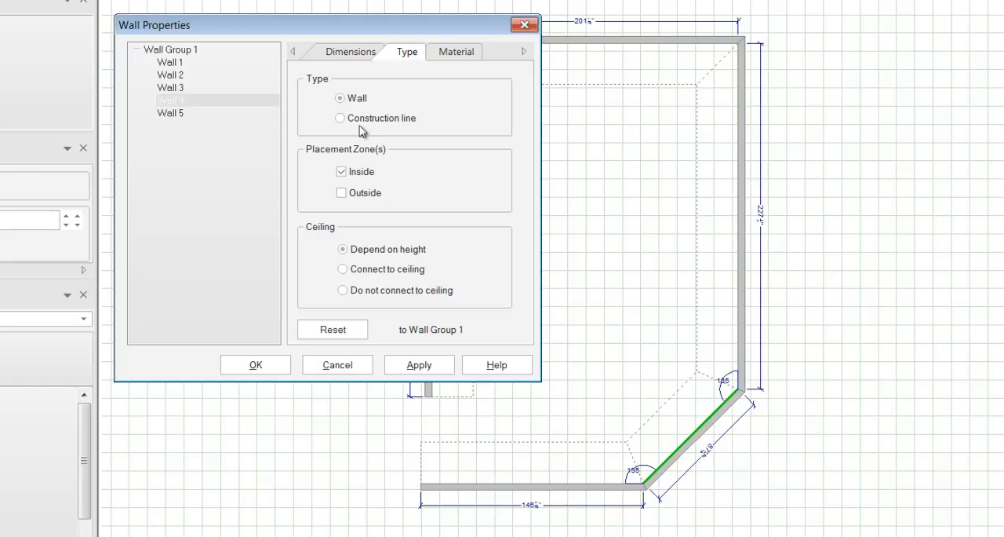
left_click(340, 55)
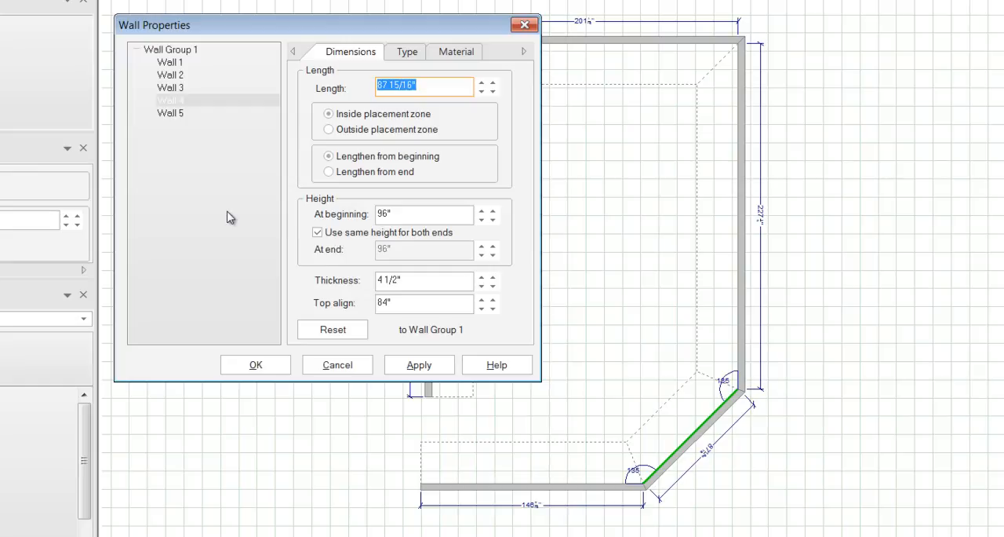
- Set Walls 4 and 5 to 0" thickness and change them to construction lines with inside and outside placement zones
left_click(170, 112, "ctrl")
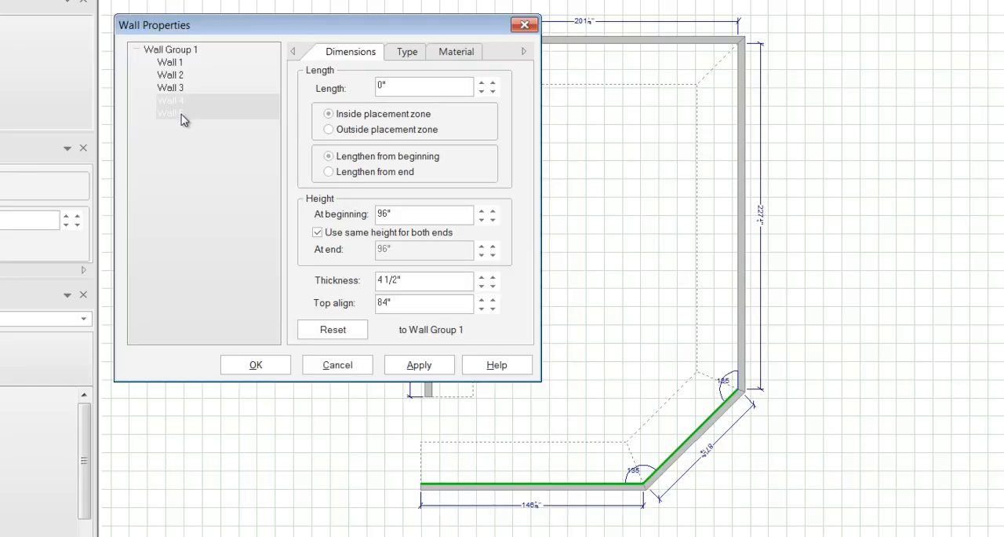
left_click_drag(417, 280, 308, 266)
type("0")
left_click(429, 370)
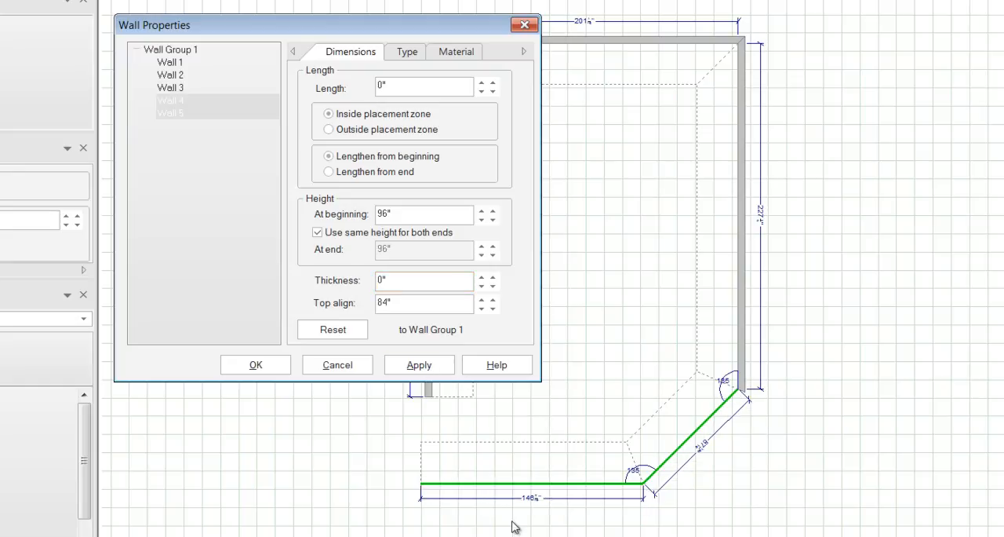
left_click(414, 57)
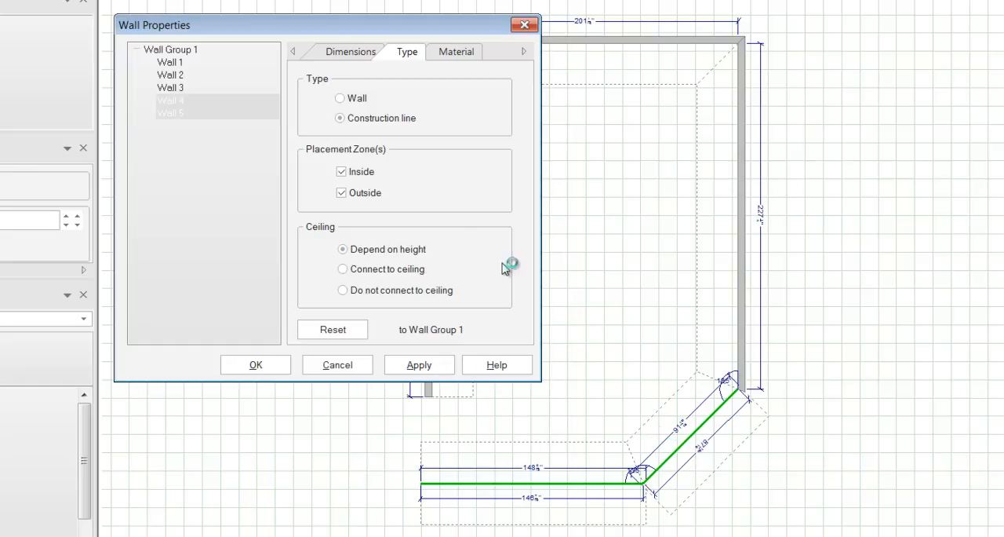
- Open the texture selection for the inside material finish of Wall 2 only
left_click(451, 54)
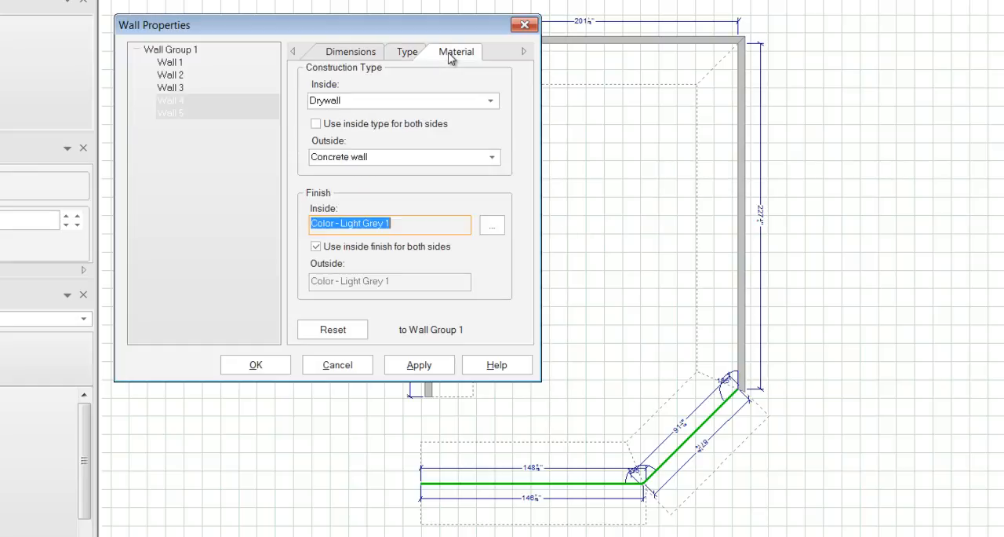
left_click(176, 74)
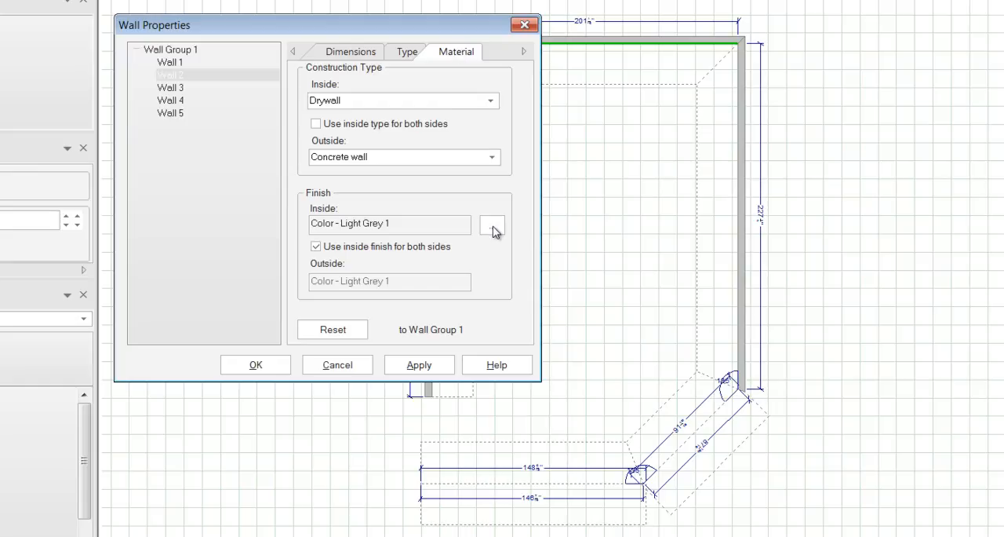
left_click(182, 51)
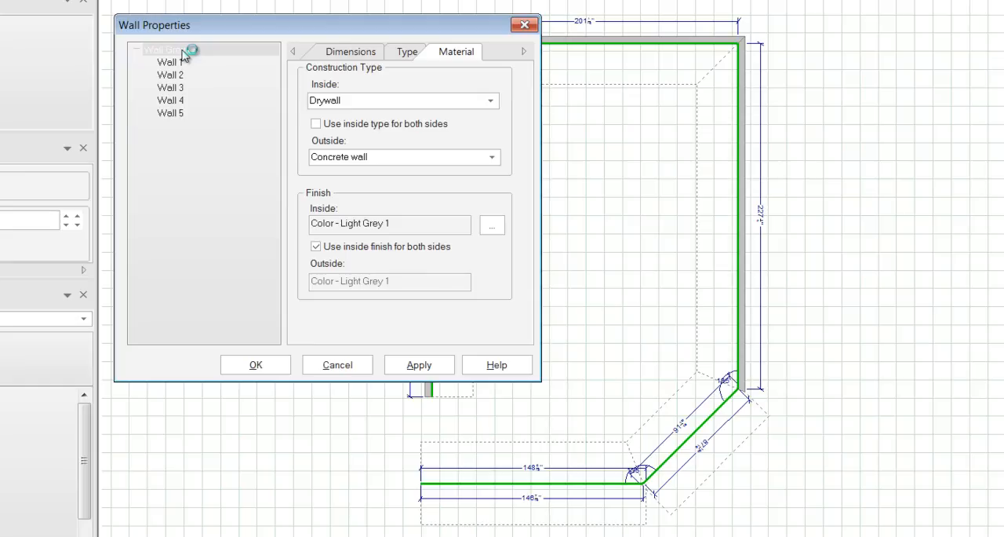
left_click(182, 76)
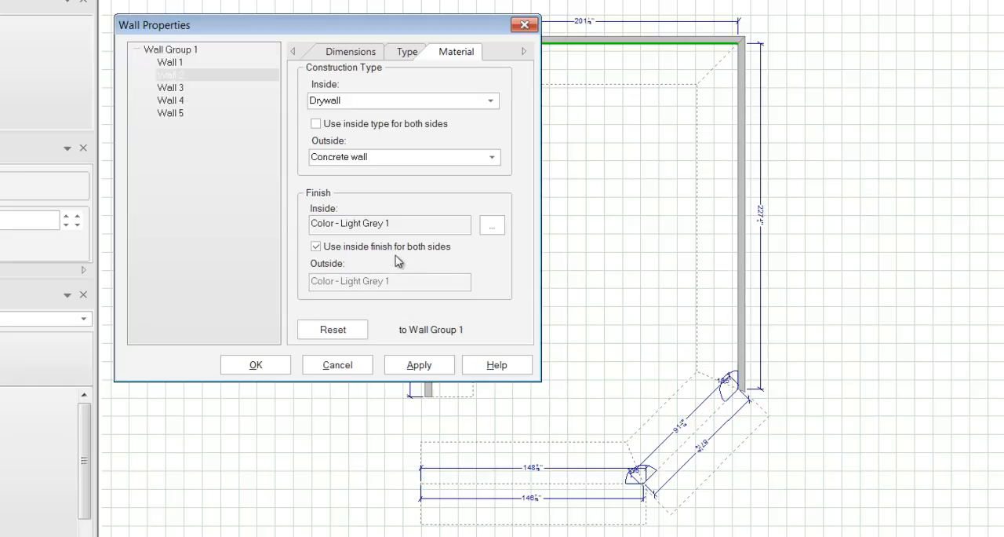
left_click(497, 228)
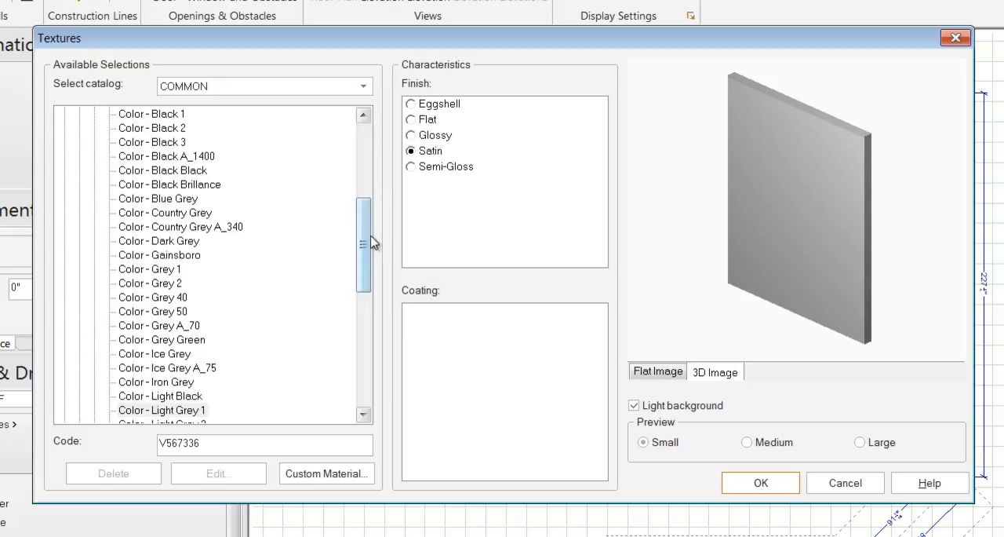
- Preview the Tile - Stoneworks Sabbia texture from the generic 6" & Less tiles
left_click_drag(365, 244, 362, 362)
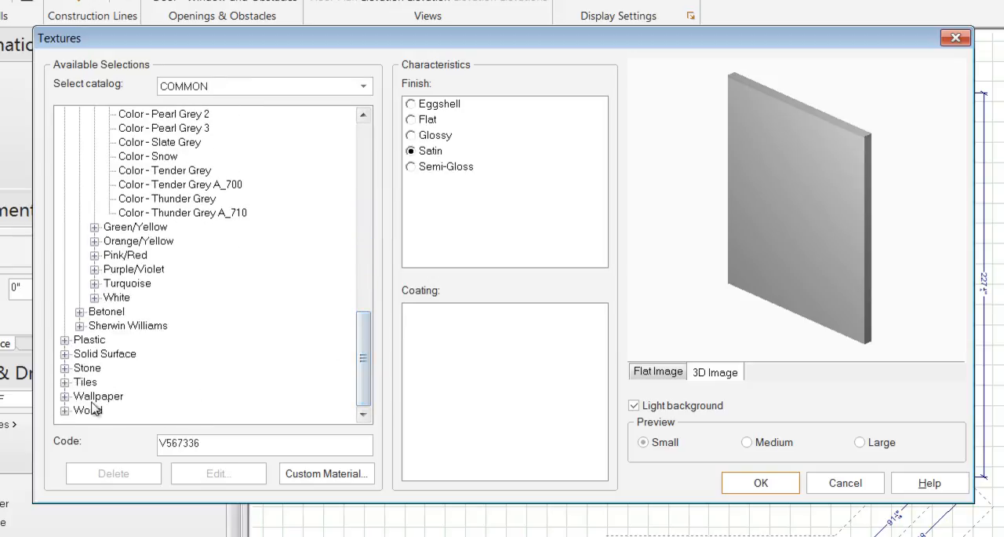
left_click(65, 382)
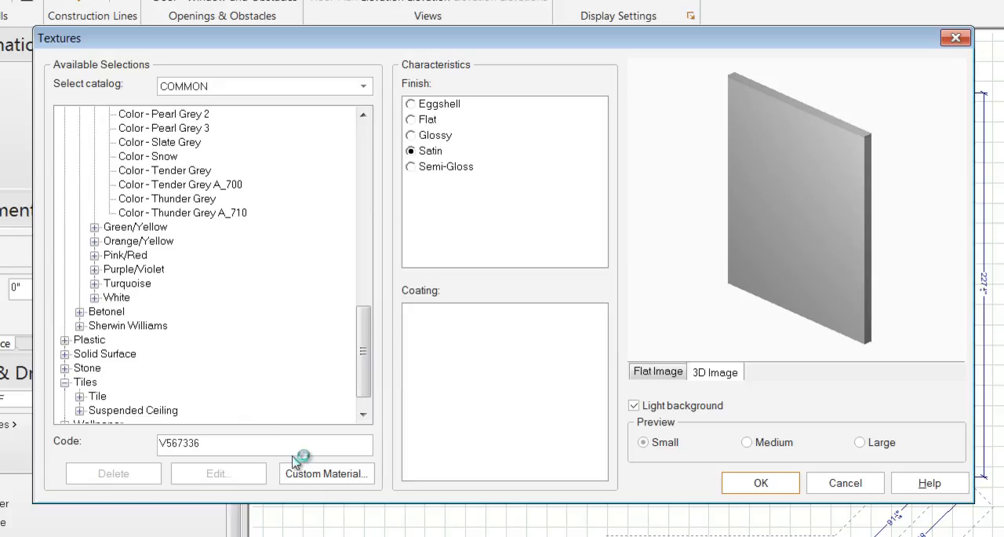
left_click(80, 396)
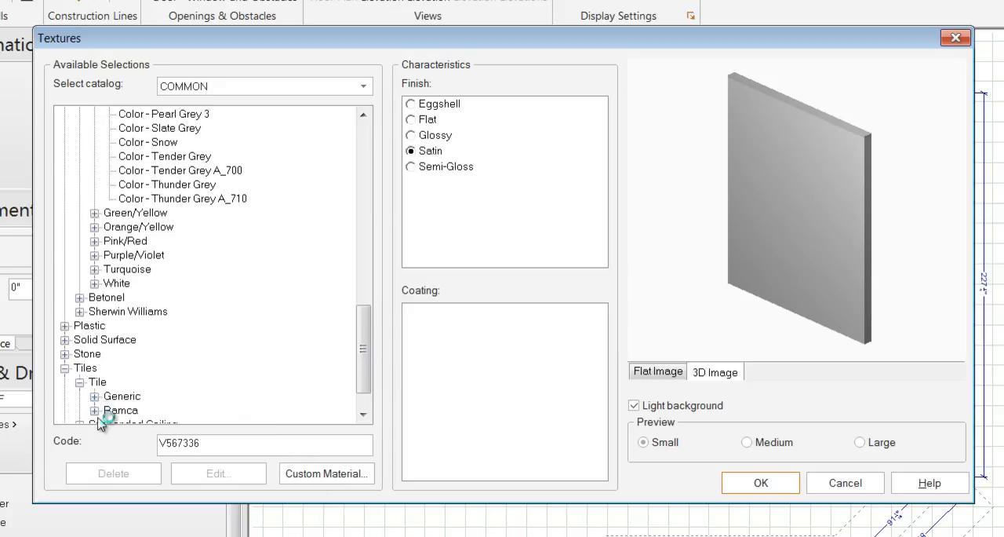
left_click(94, 396)
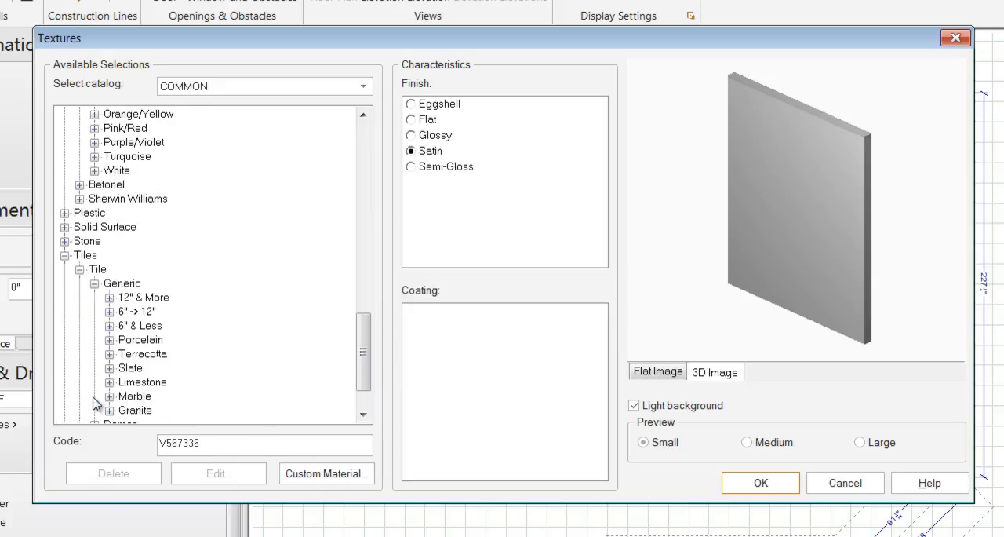
left_click(110, 325)
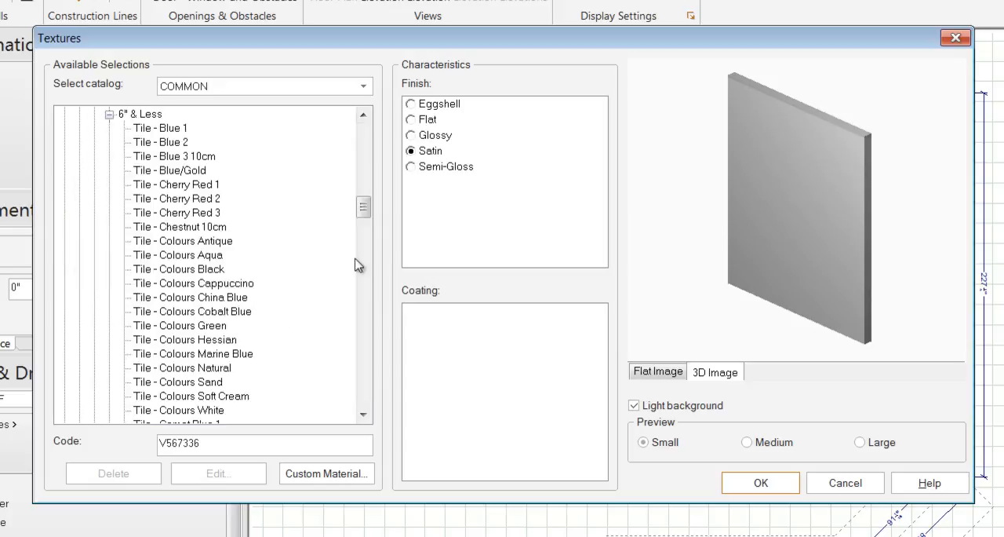
left_click_drag(364, 206, 362, 373)
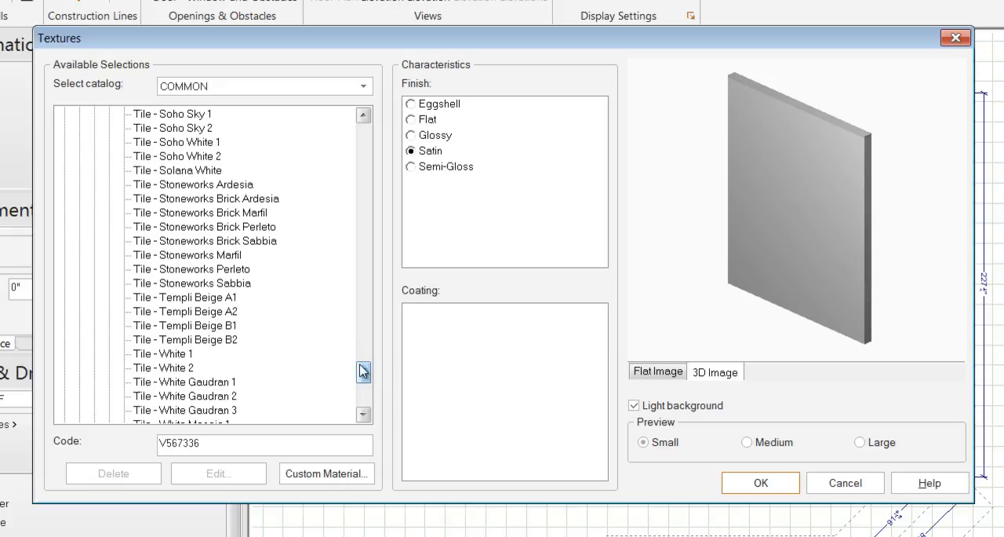
left_click(245, 284)
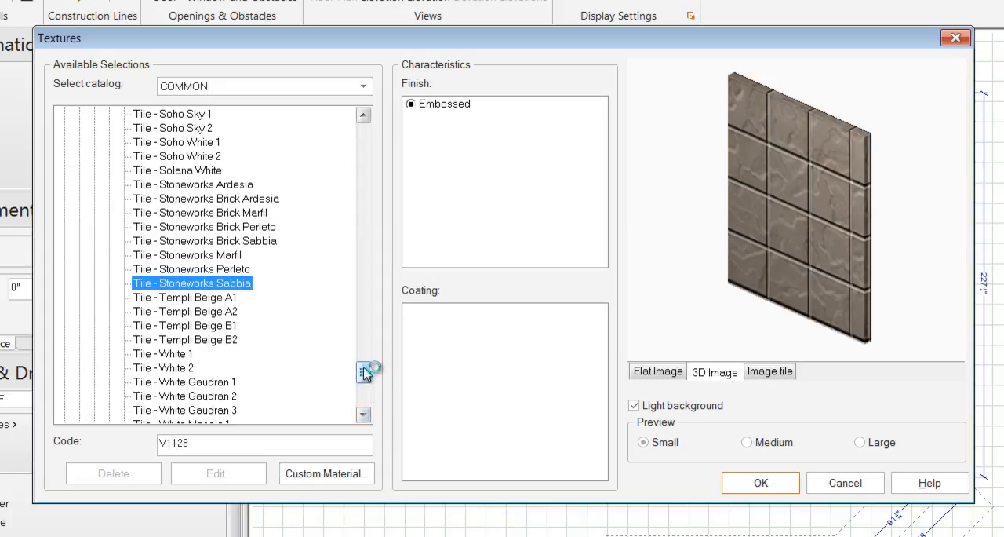
- Sample the Sherwin Williams Blues and apply Aviary Blue (SW6778) as Wall 2's finish
left_click_drag(364, 372, 371, 189)
left_click(80, 199)
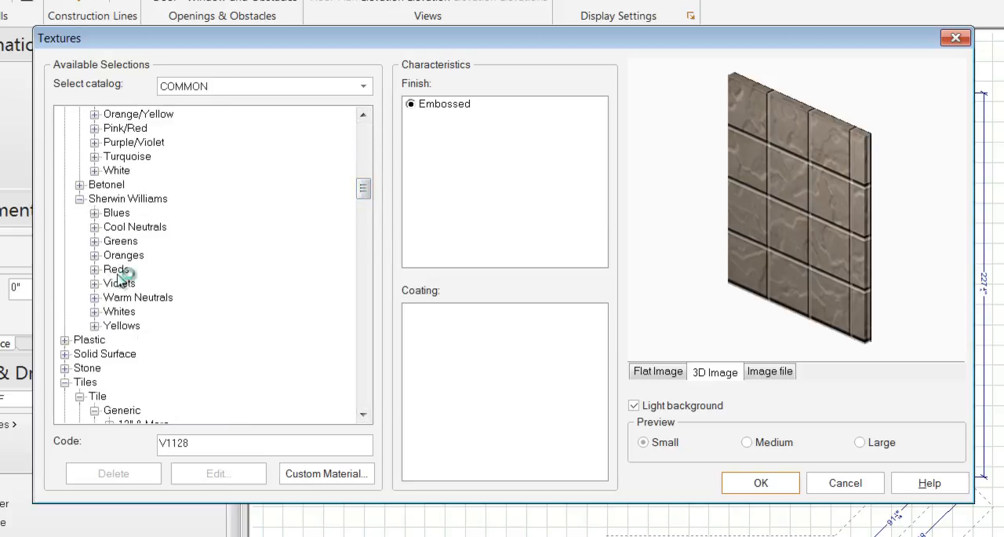
left_click(94, 213)
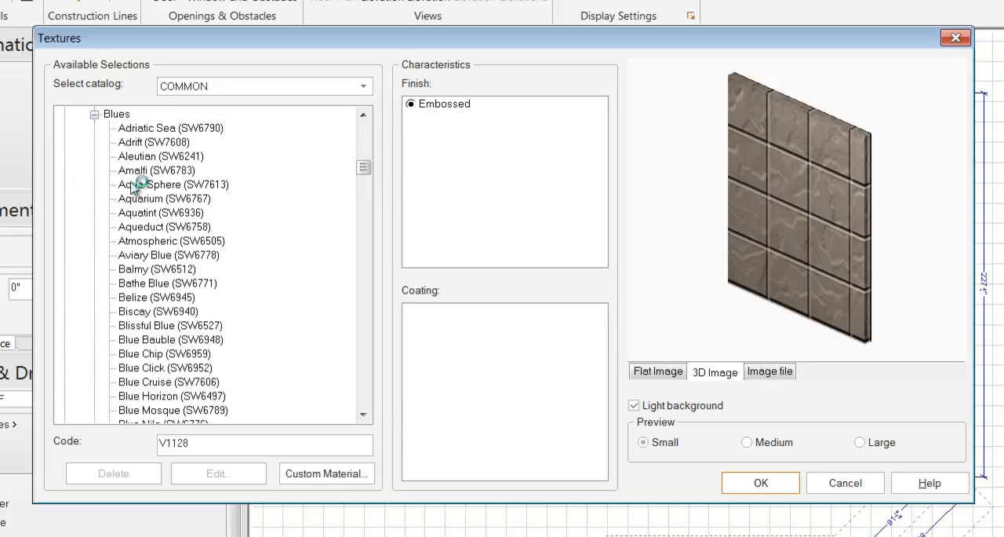
left_click(144, 131)
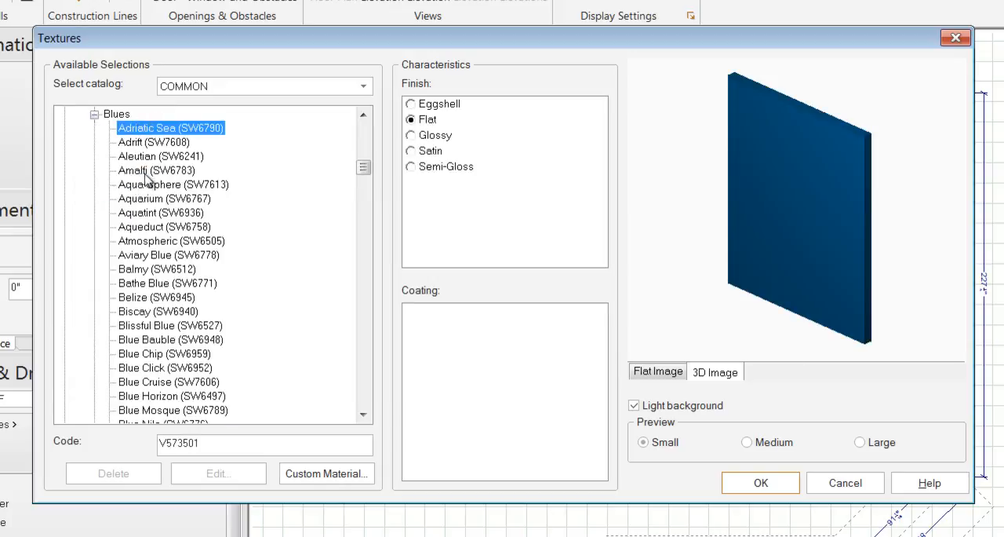
left_click(146, 159)
left_click(156, 201)
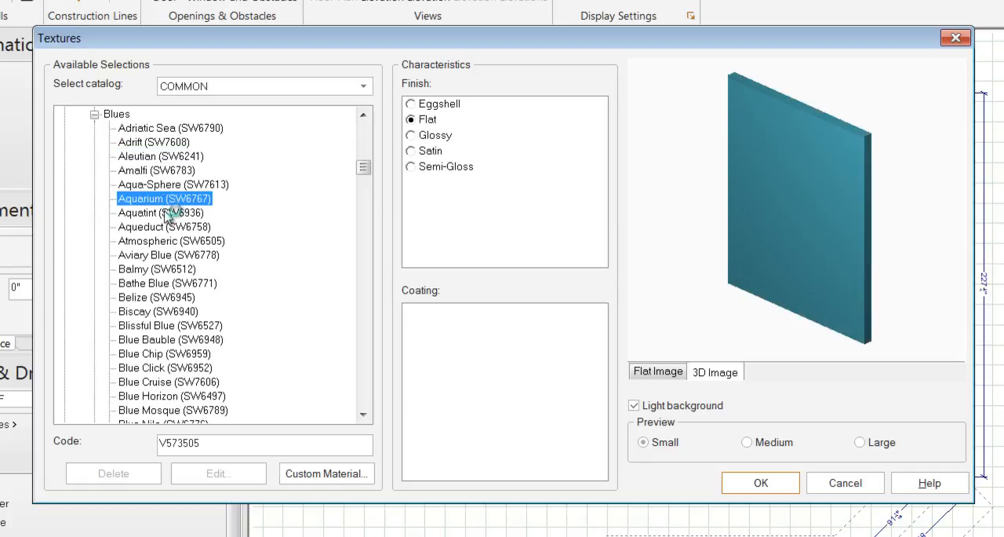
left_click(164, 228)
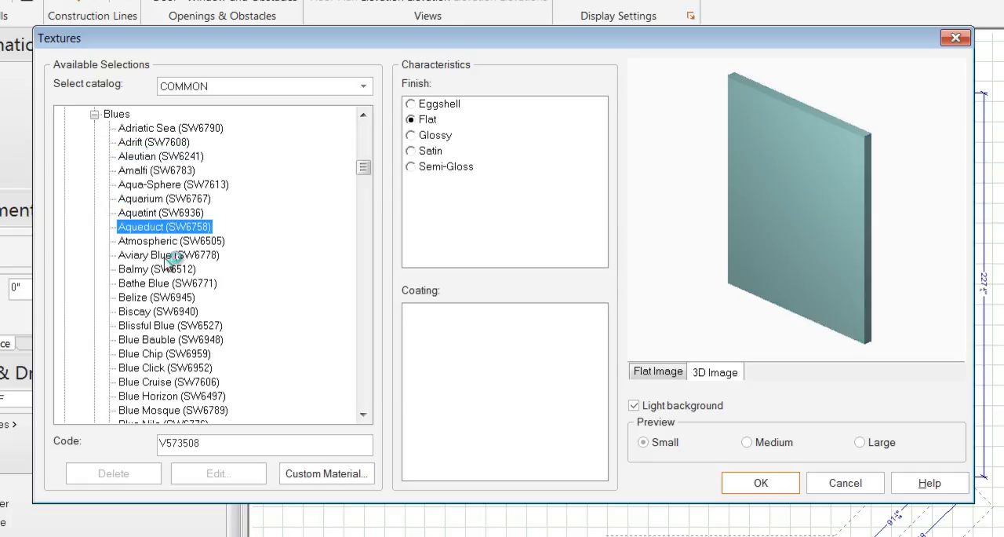
left_click(168, 257)
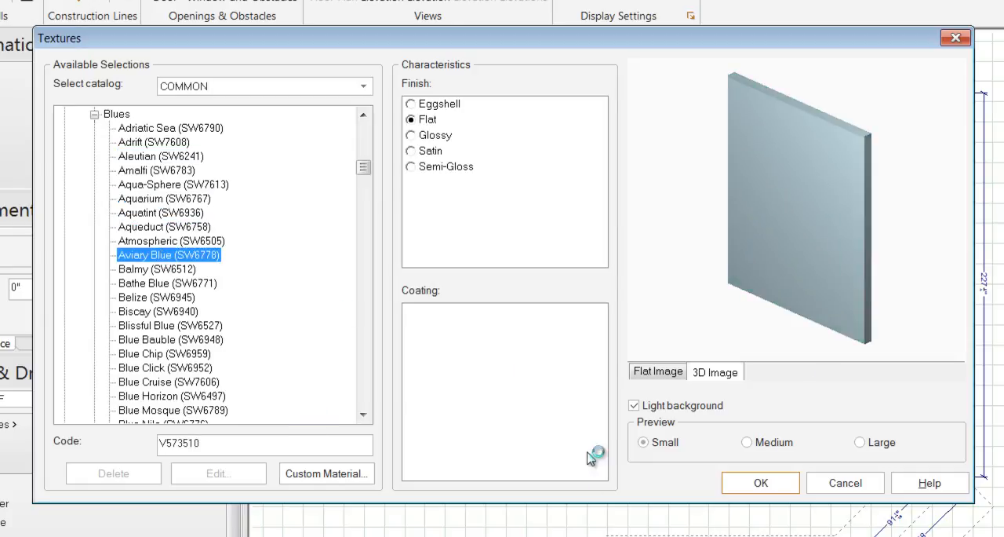
left_click(758, 483)
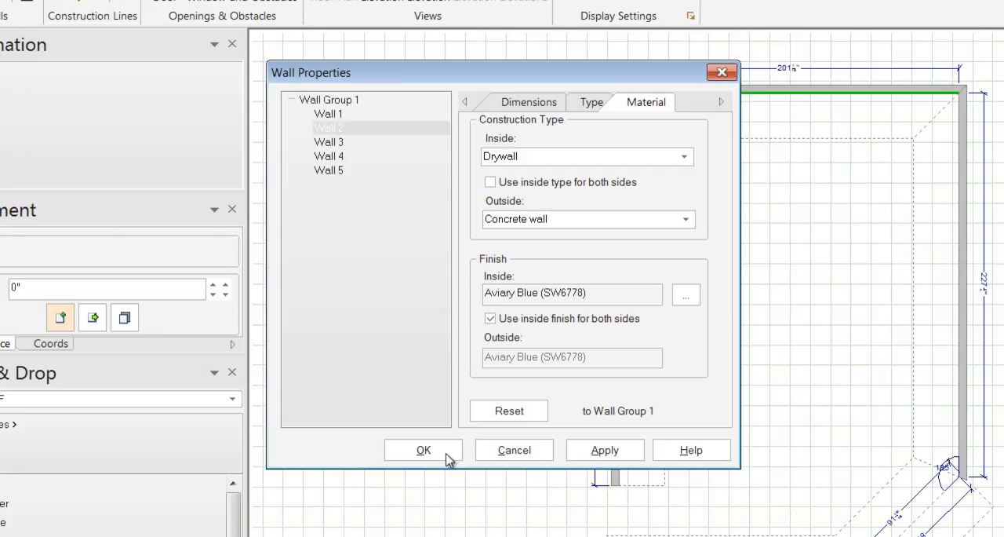
left_click(424, 450)
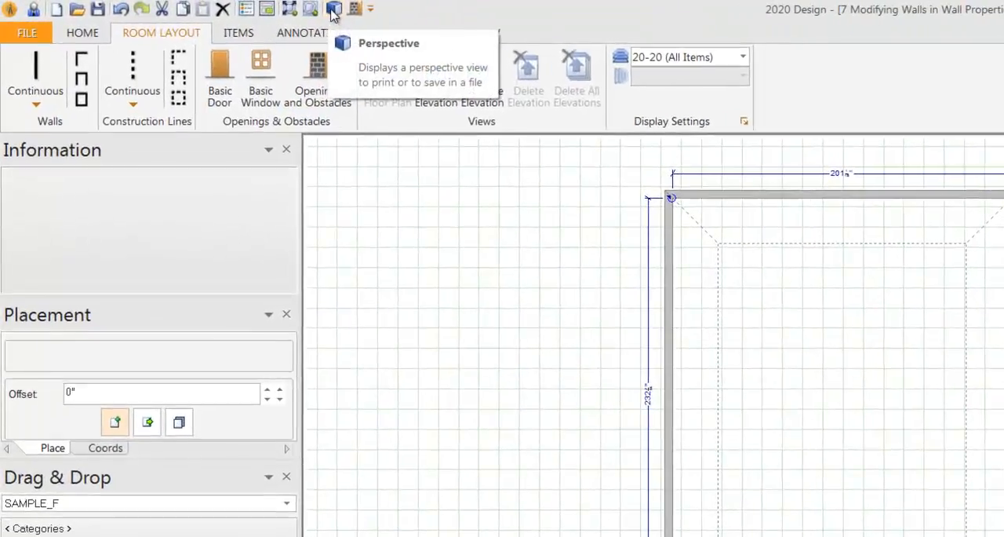
- Open the room in the 2020 Rendering Module and view Wall 2's new finish up close
left_click(265, 7)
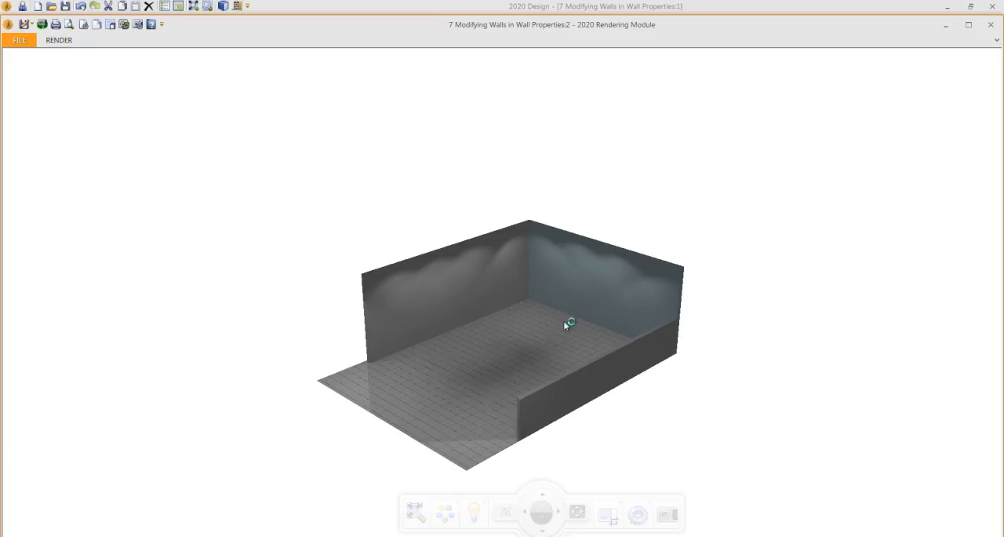
scroll(568, 315, "up", 5)
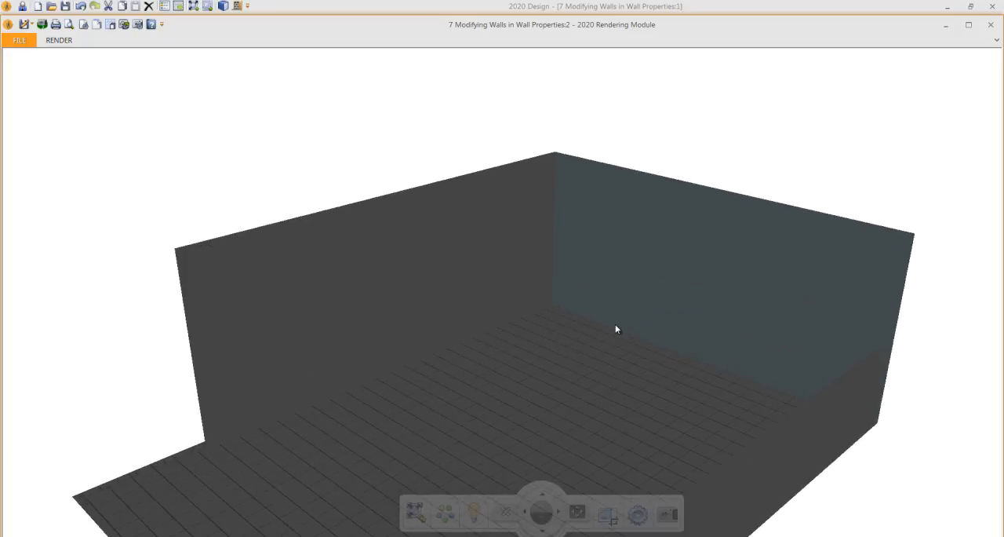